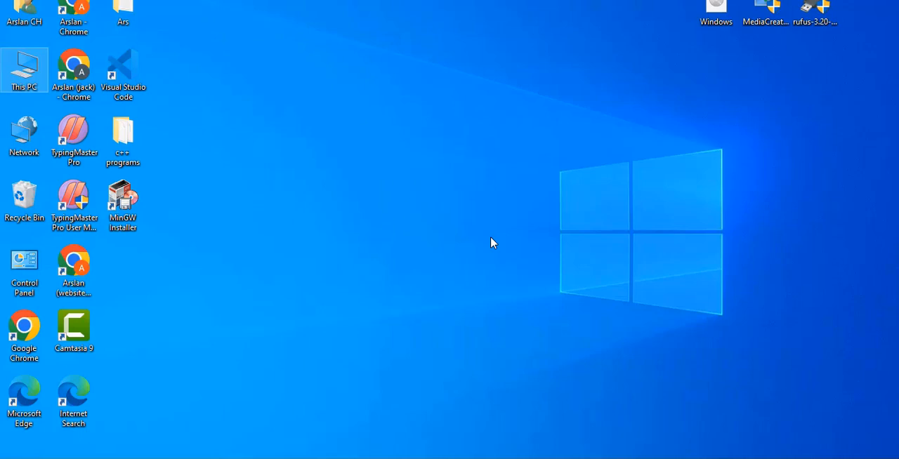
Step: Check the existing drives in This PC and open Disk Management in the Computer Management console
double_click(21, 76)
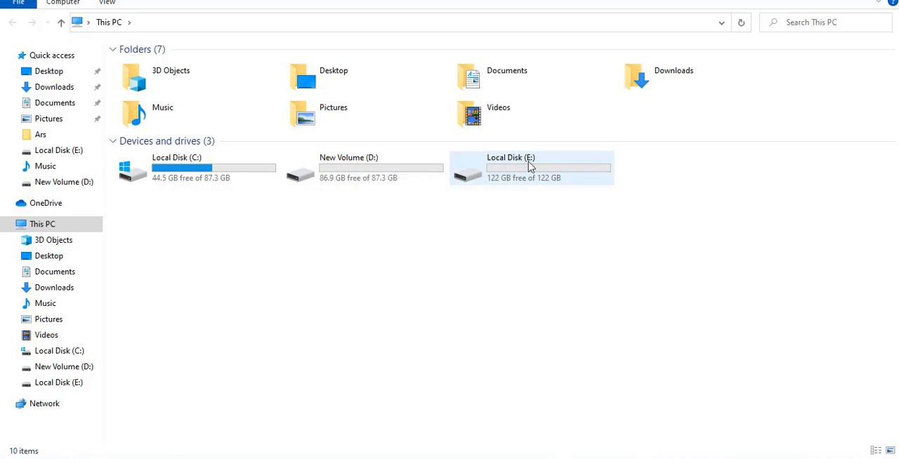
key(super+d)
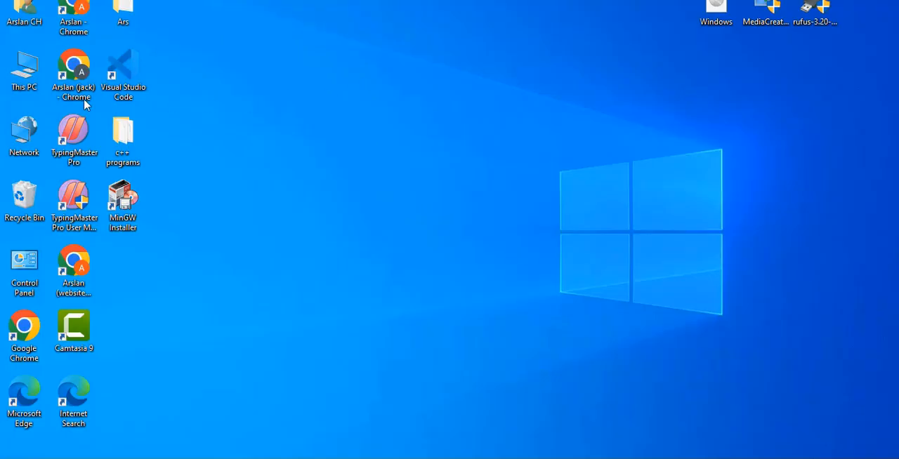
right_click(24, 73)
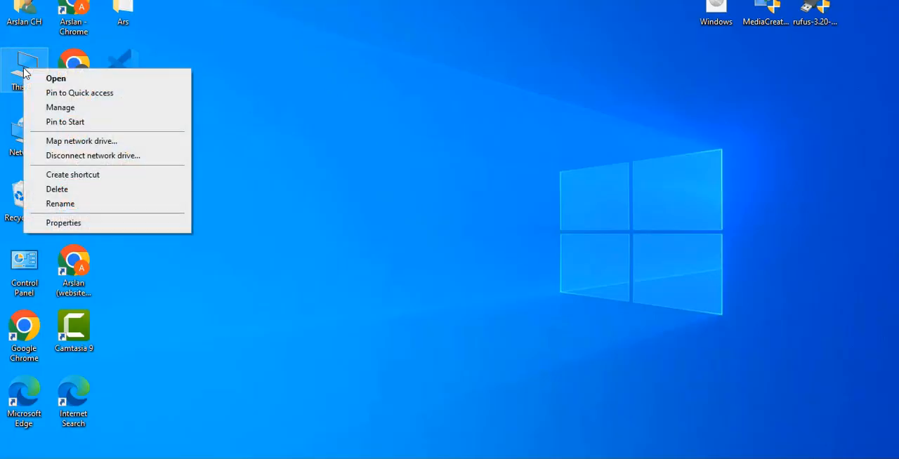
click(58, 108)
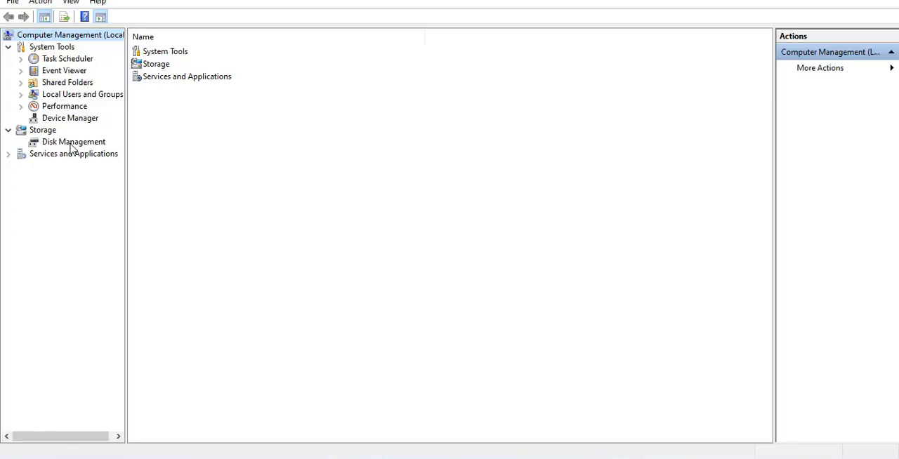
click(73, 147)
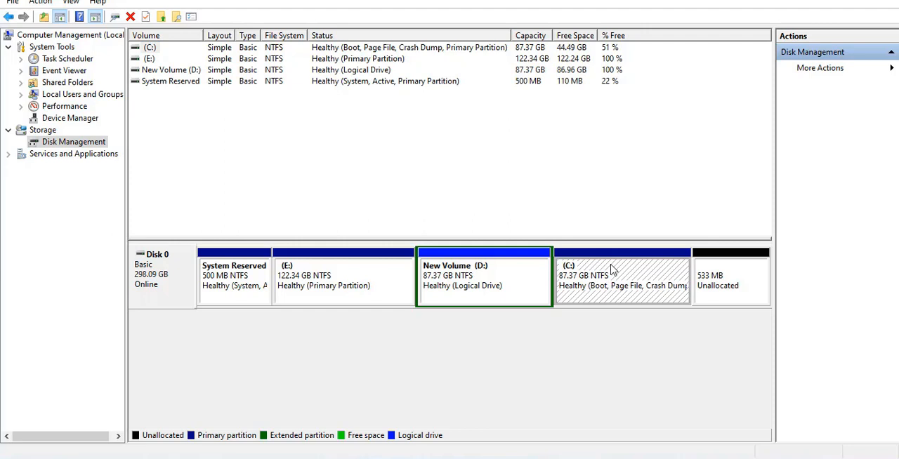
Step: Shrink the C: volume by 2048 MB
right_click(611, 270)
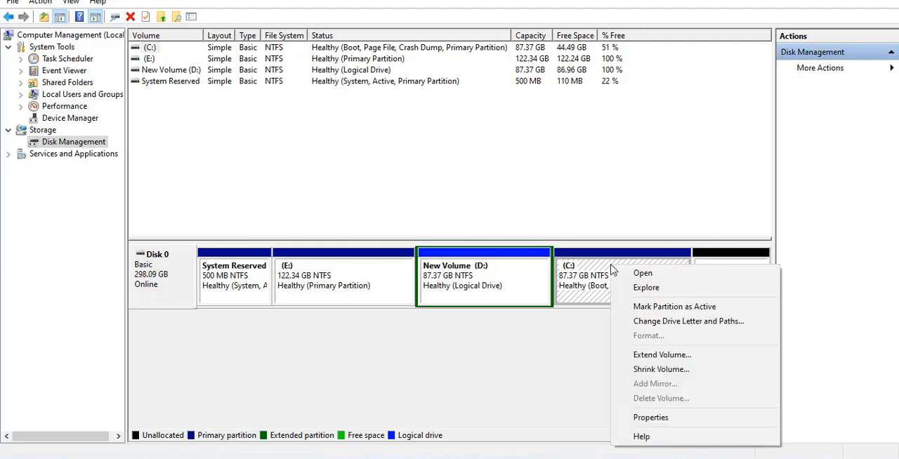
click(660, 372)
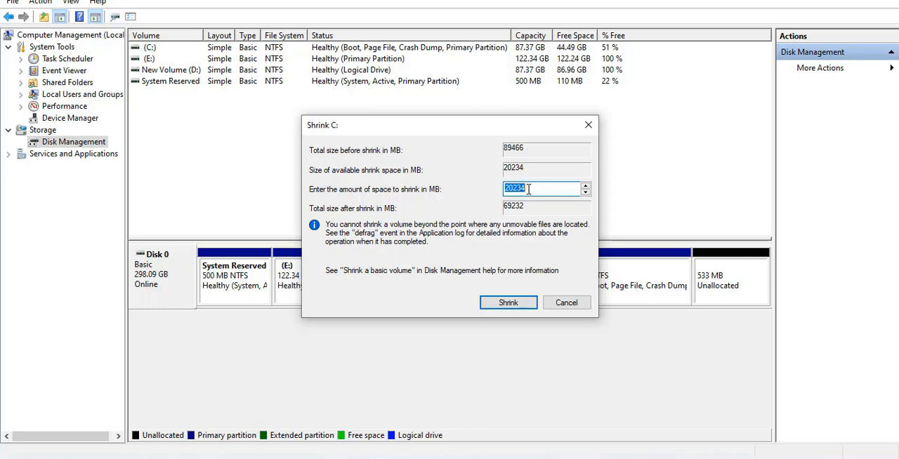
text(2048)
click(509, 303)
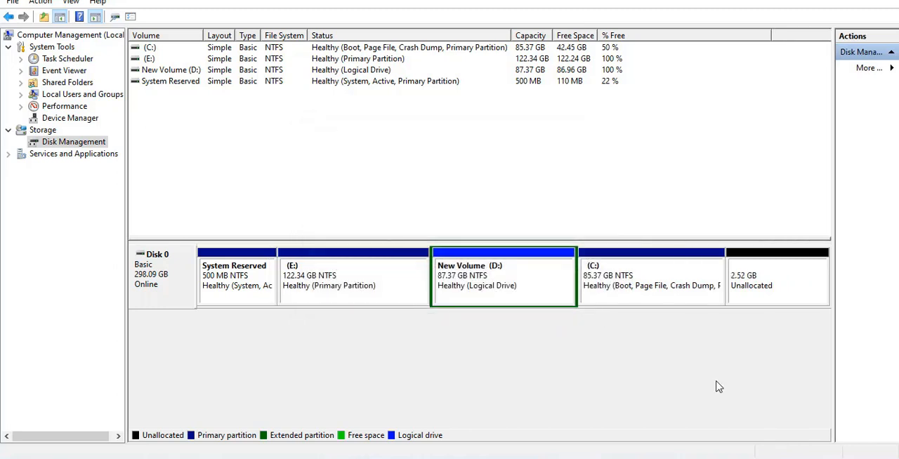
Step: Try to create a 2579 MB simple volume in the unallocated space with drive letter F, quick-formatted as NTFS and labelled New Volume
right_click(757, 276)
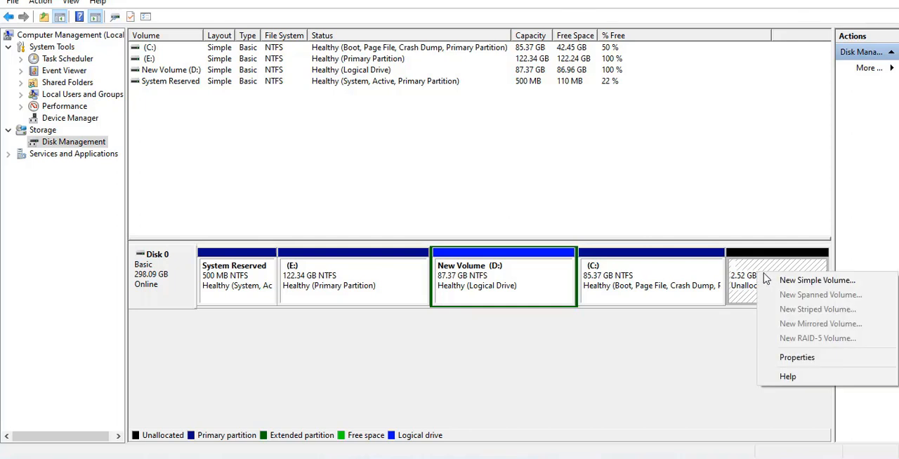
click(808, 281)
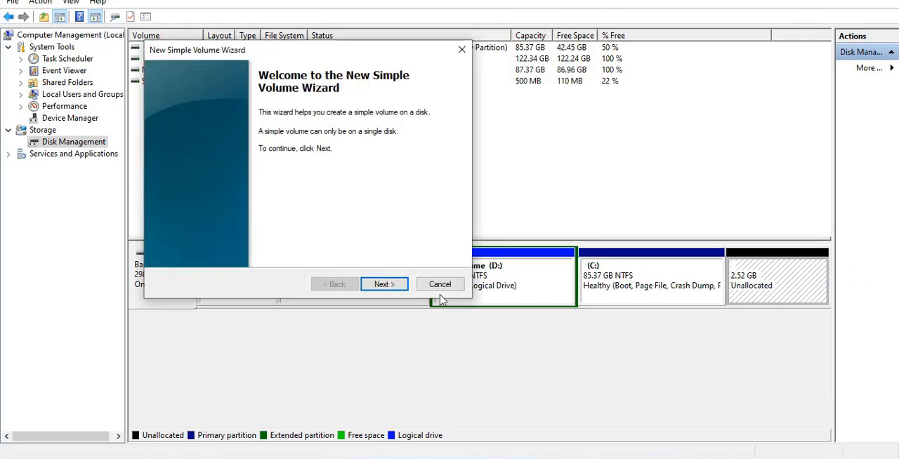
click(384, 285)
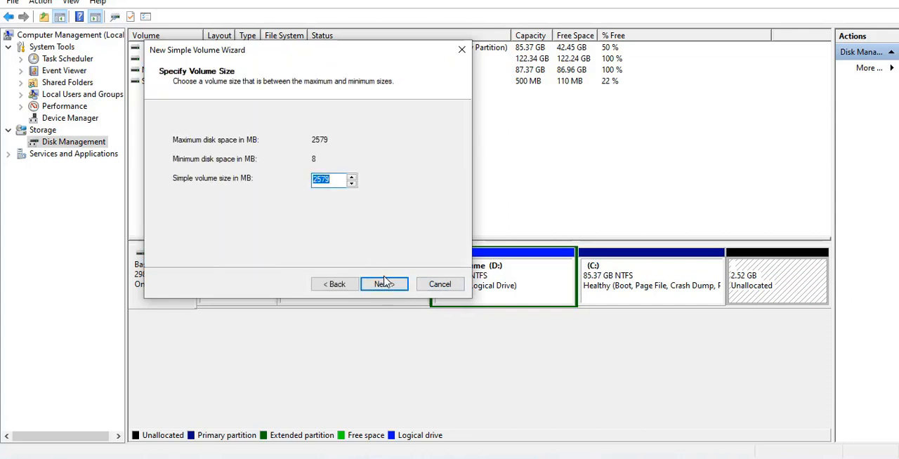
click(384, 284)
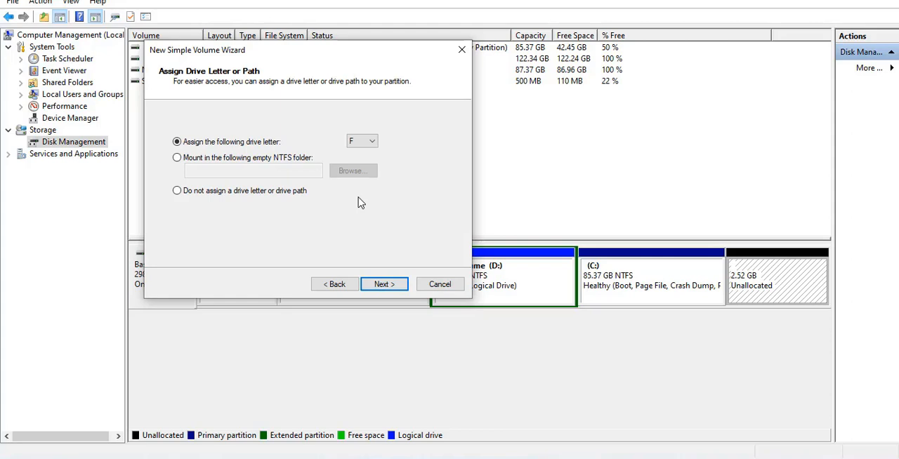
click(360, 143)
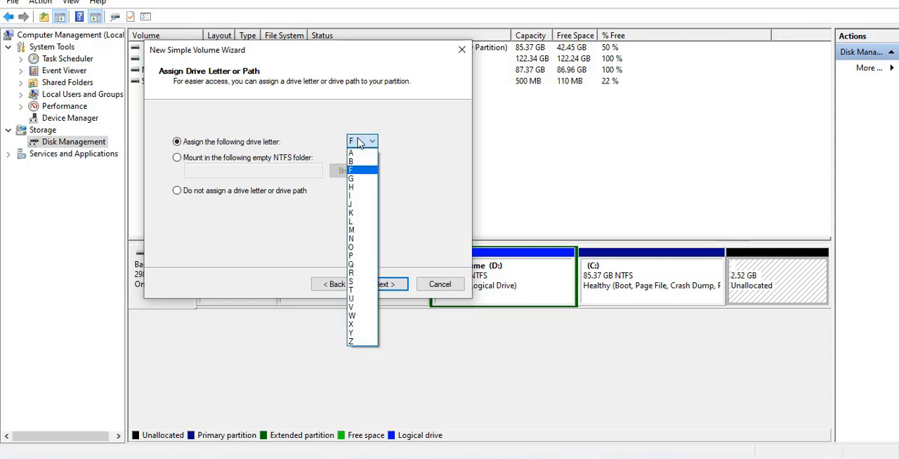
click(358, 171)
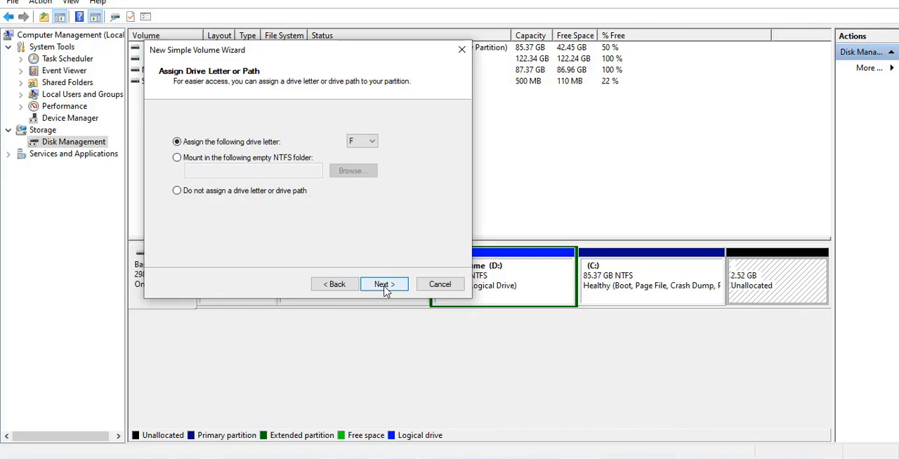
click(385, 286)
click(385, 289)
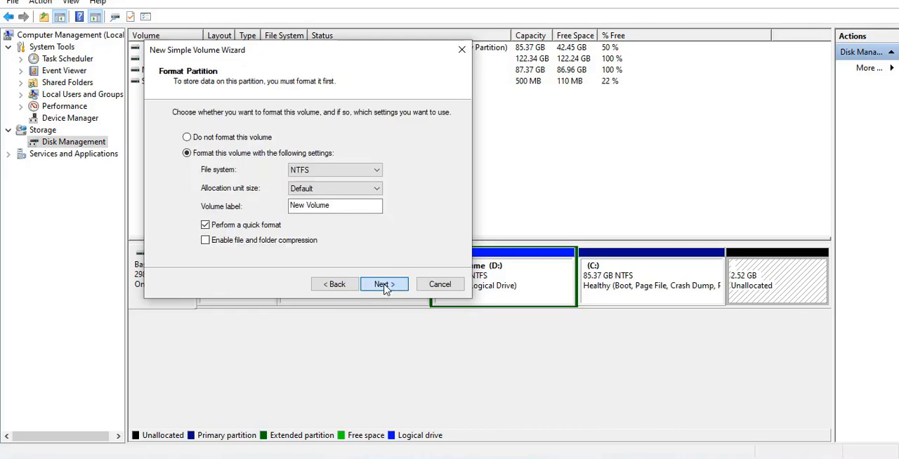
click(385, 286)
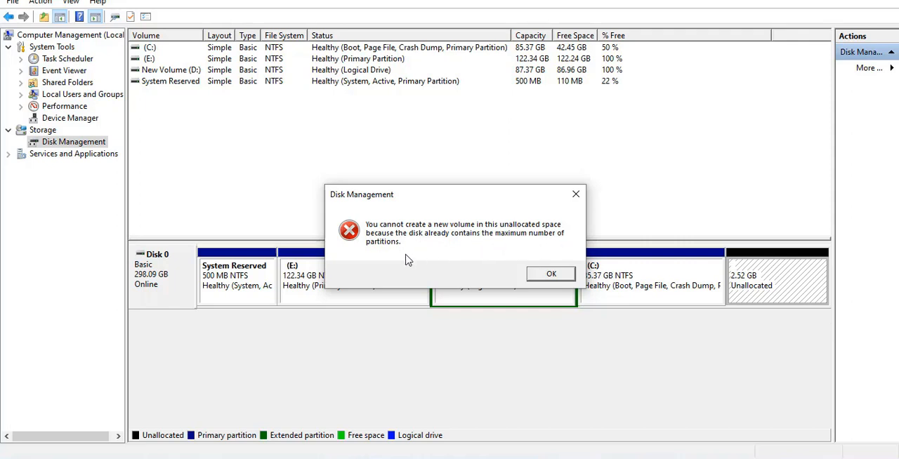
click(551, 274)
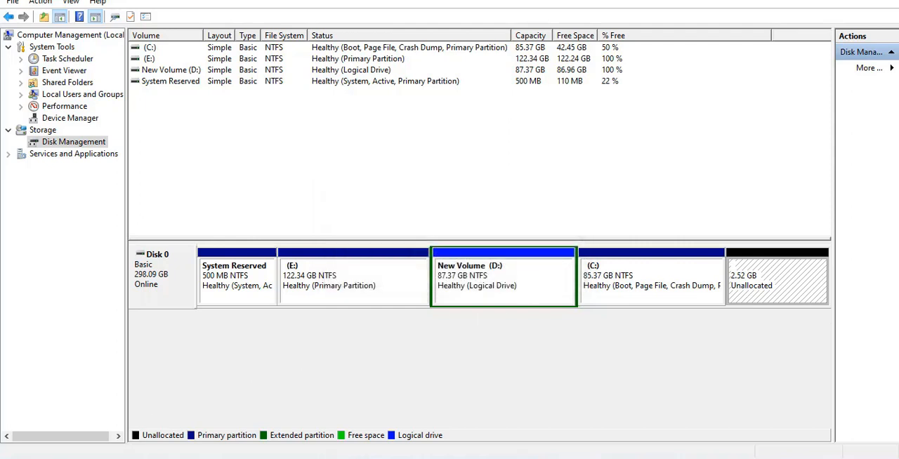
Step: Open Command Prompt and start the diskpart utility
click(49, 454)
text(com)
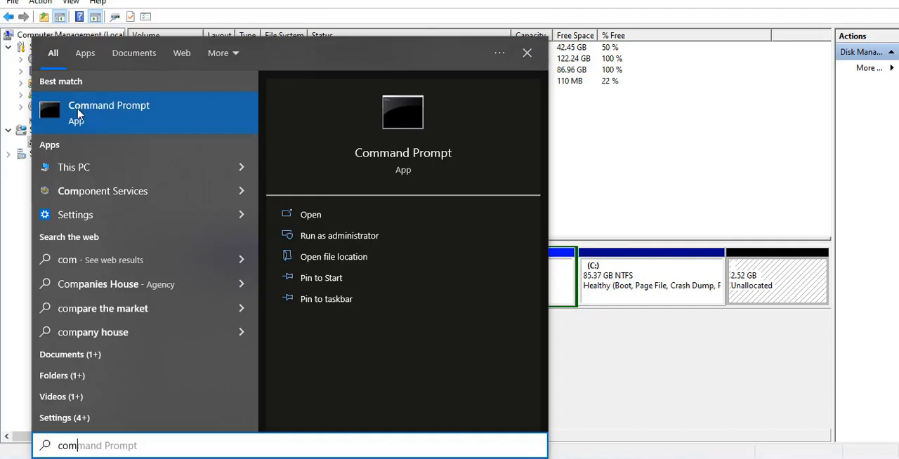
click(141, 112)
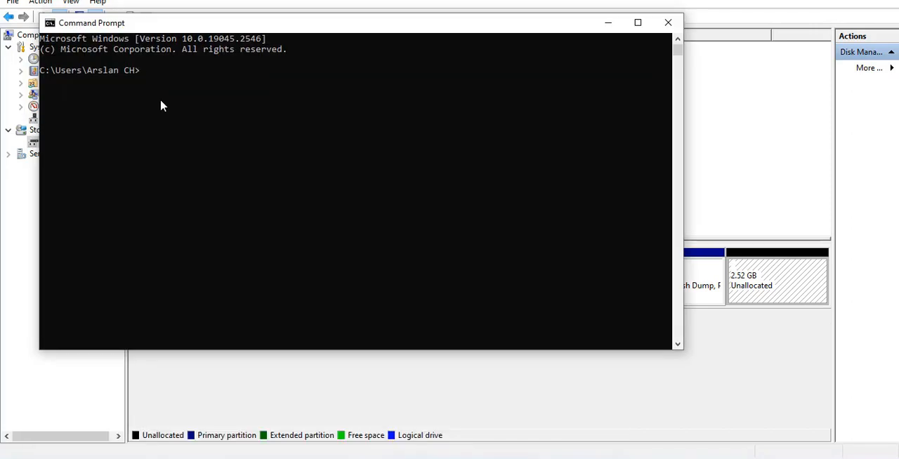
text(diskpart)
key(Return)
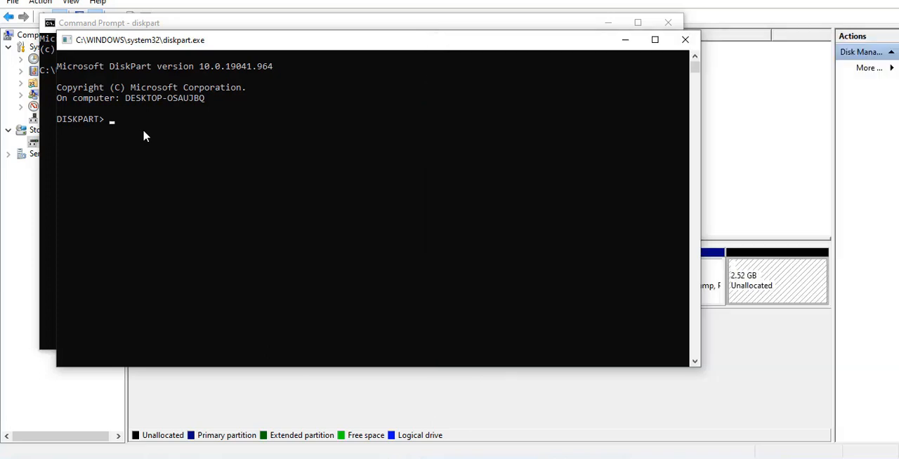
Step: List the disks in DiskPart and select disk 0
text(list disk)
key(Return)
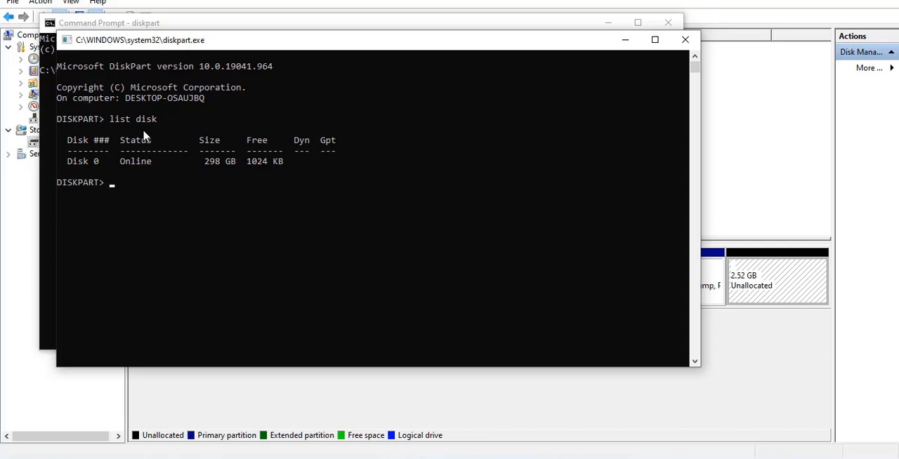
text(select disk)
text(0)
key(Return)
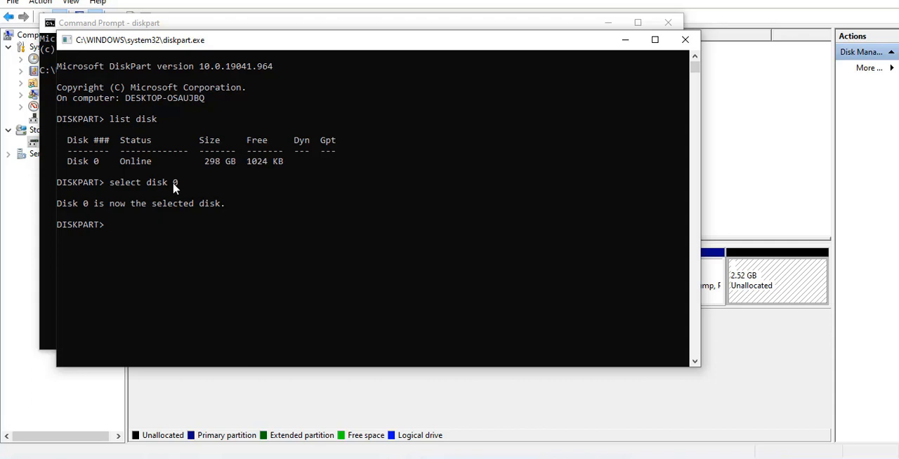
Step: List the partitions of the selected disk and select partition 4, the logical partition
text(list partition)
key(Return)
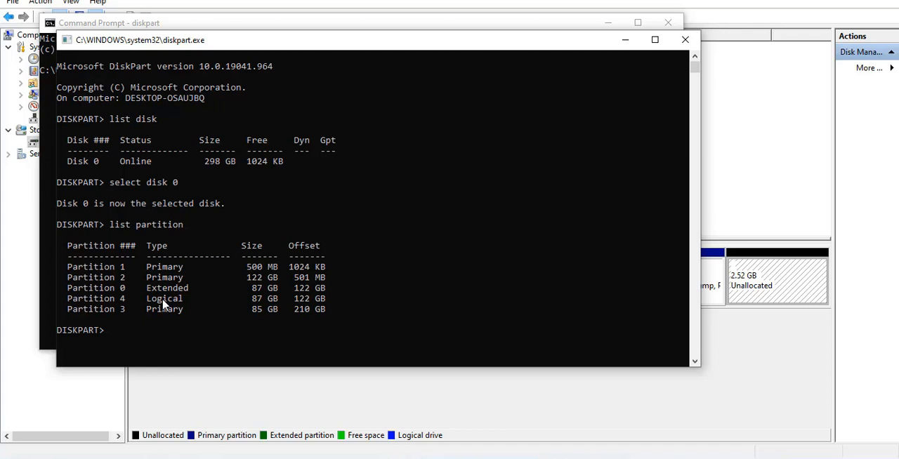
text(select partition 4)
key(Return)
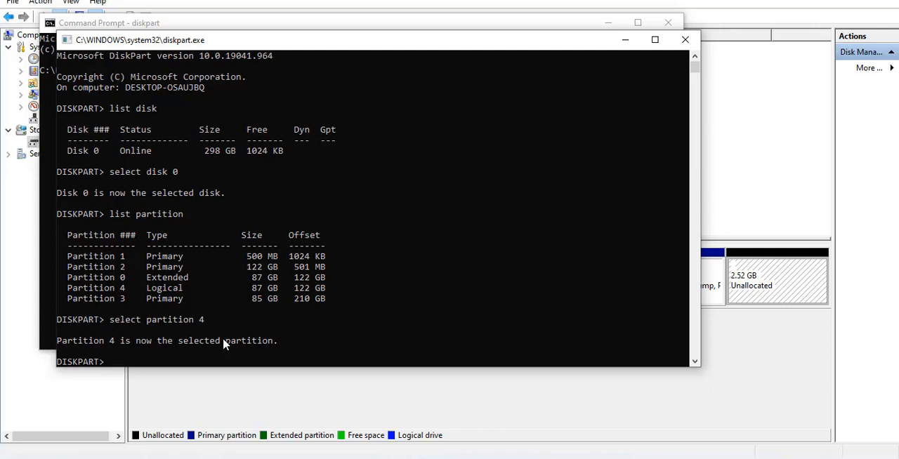
Step: Delete the selected partition with the override option and minimize both console windows to return to Disk Management
text(delete partition override)
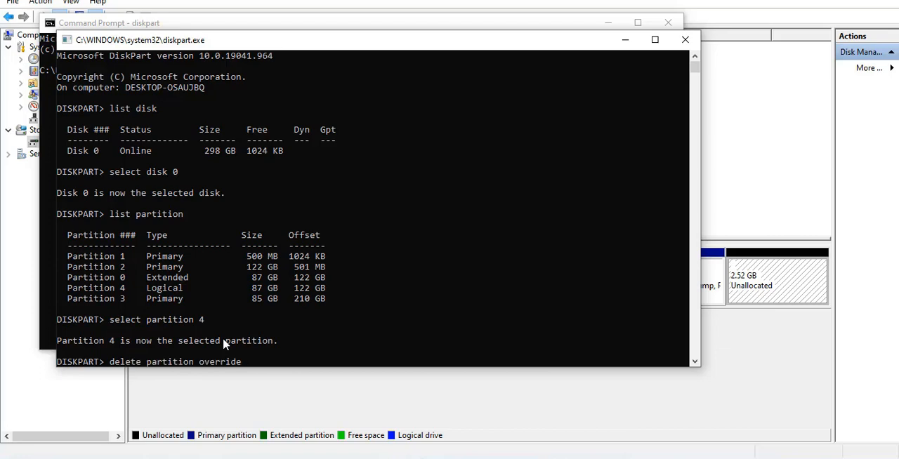
key(Return)
click(626, 42)
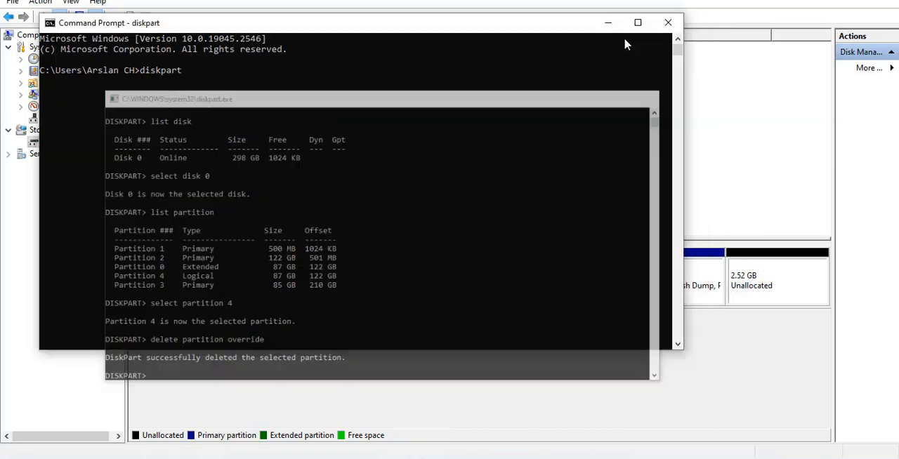
click(609, 24)
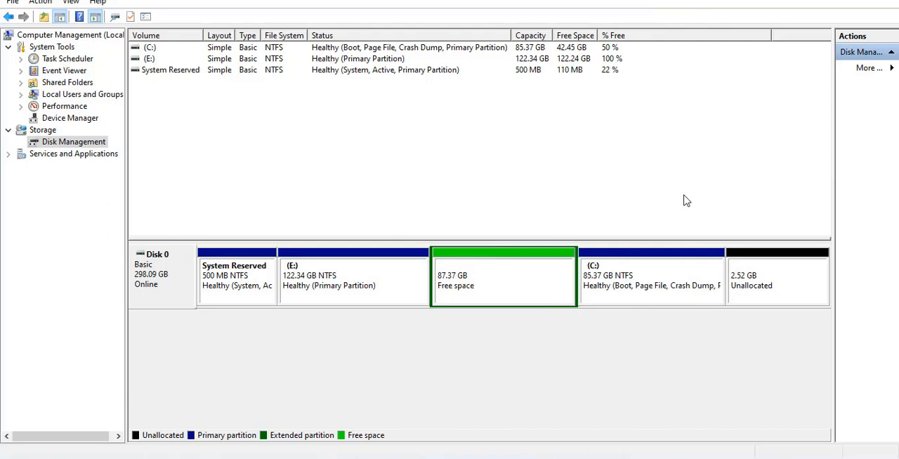
Step: Set up a 2579 MB simple volume in the unallocated space after C:, assigning drive letter D
right_click(764, 267)
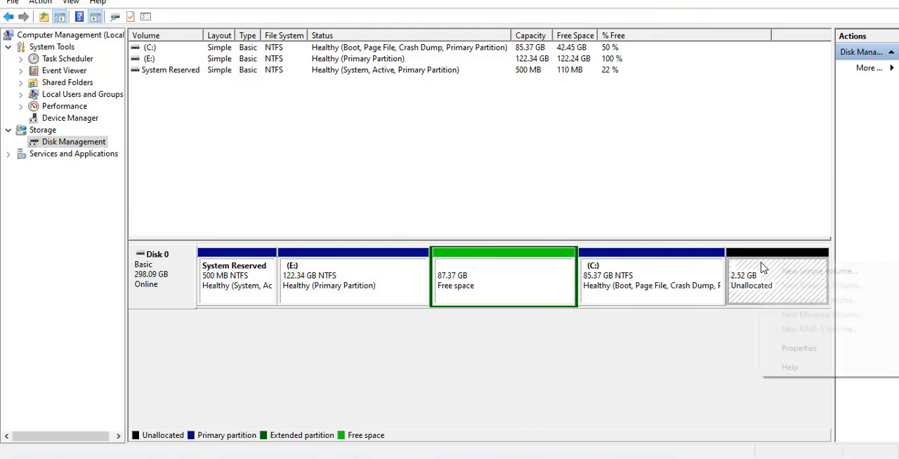
click(804, 272)
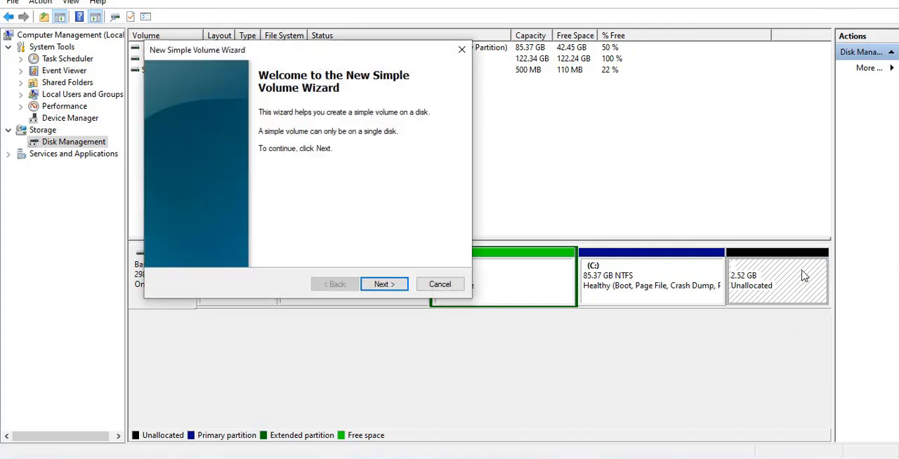
click(394, 287)
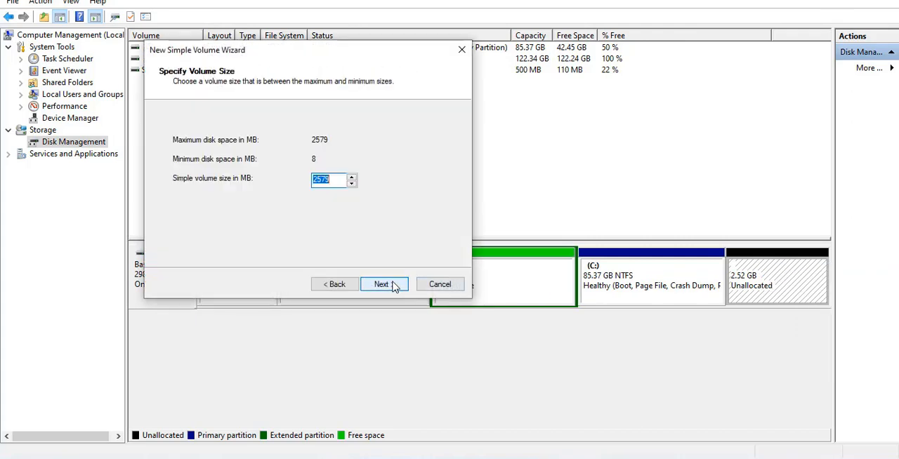
click(384, 287)
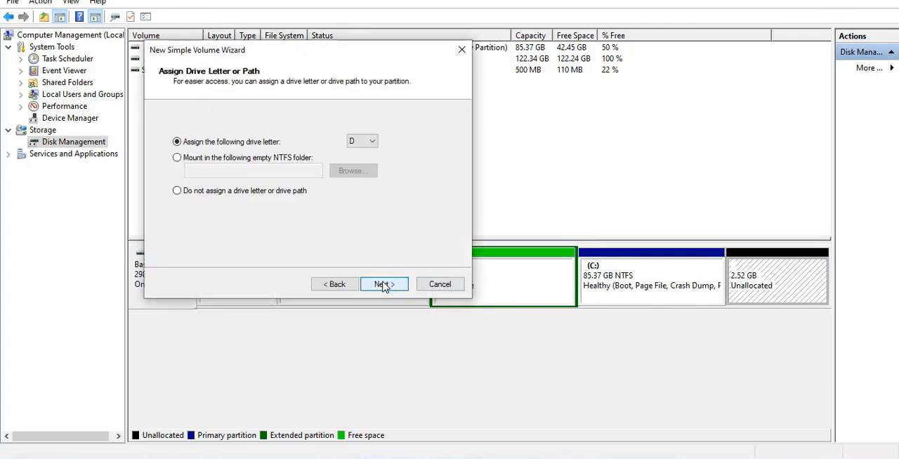
click(382, 286)
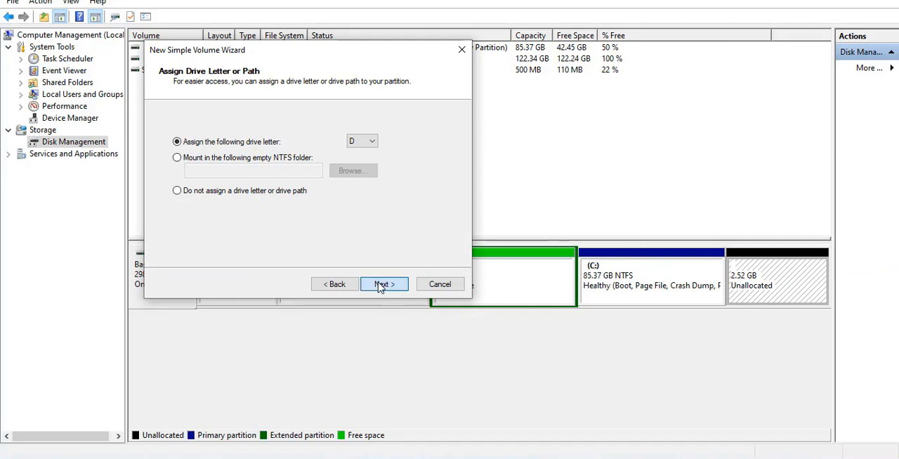
click(380, 285)
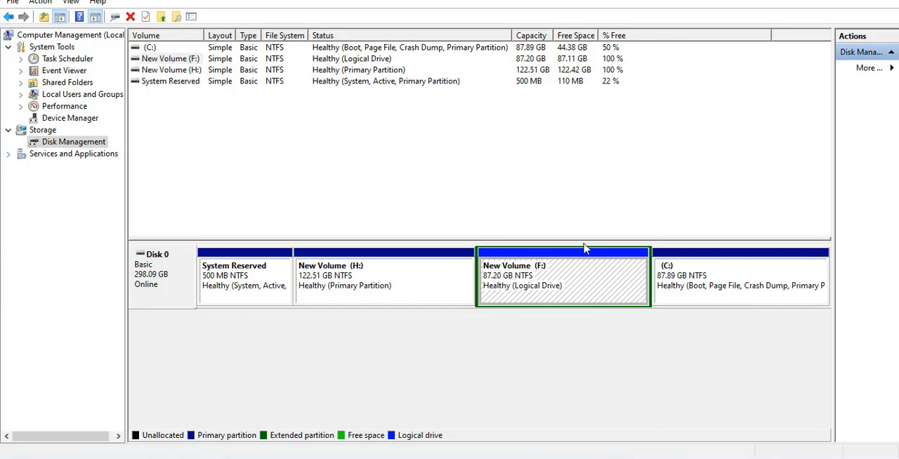
Step: Leave Disk Management and open This PC in a maximized window to check the resulting drives
click(821, 3)
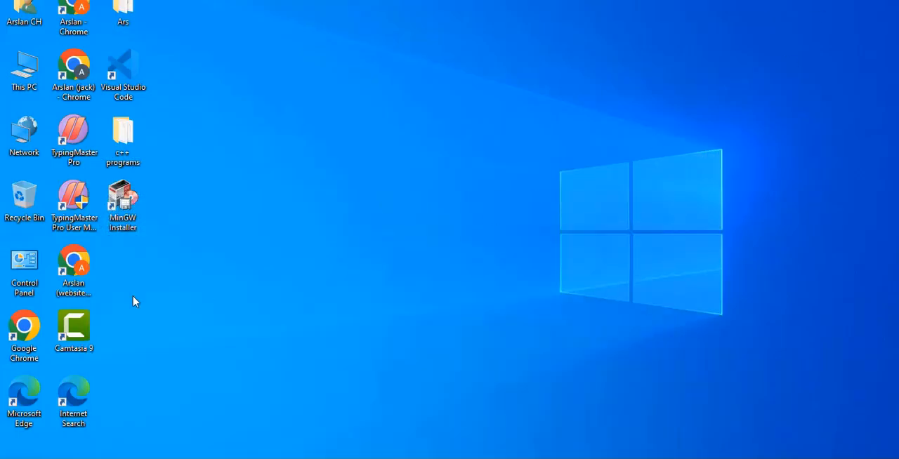
double_click(26, 79)
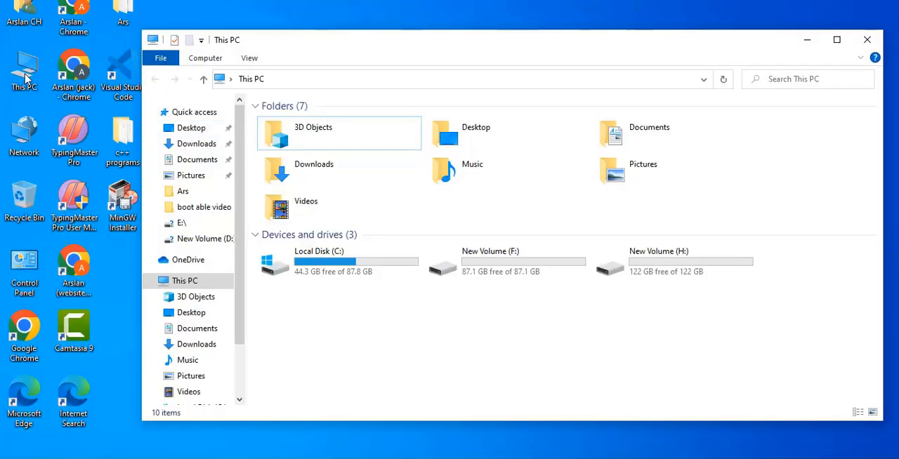
click(836, 40)
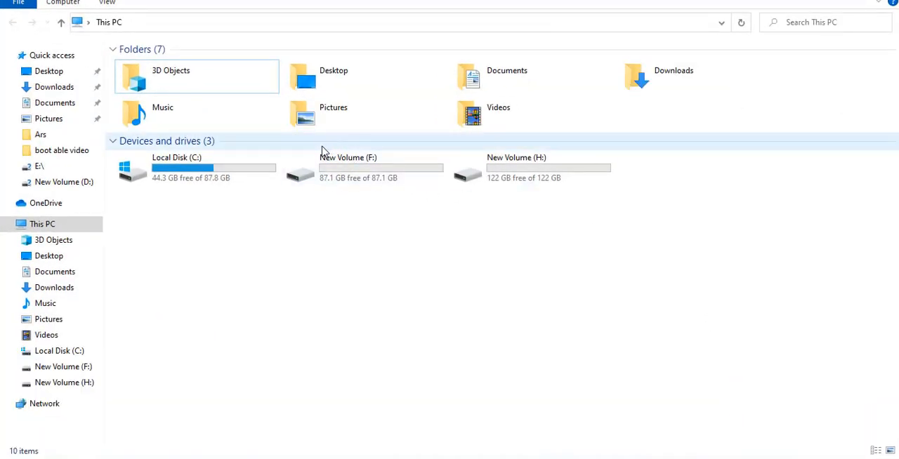